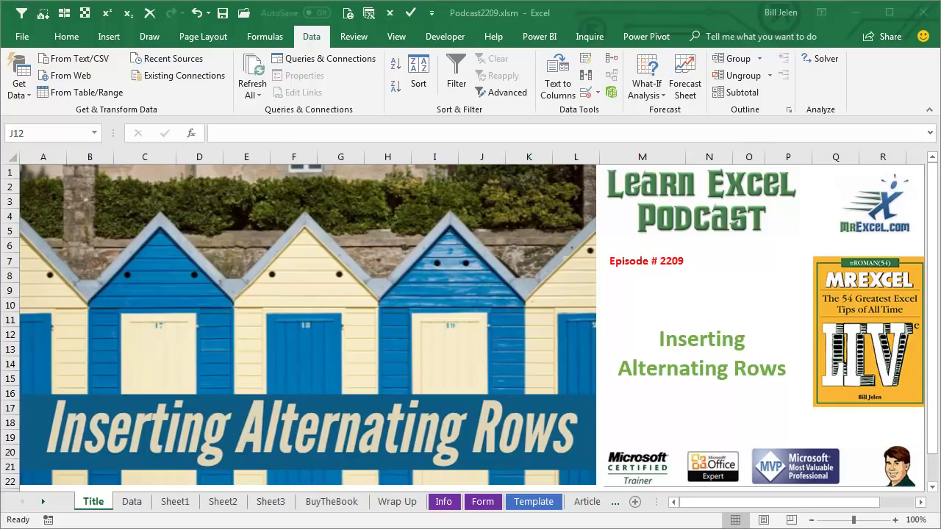
Step: On the Data sheet, insert two rows at rows 5 and 6, above the first Applications record
click(133, 502)
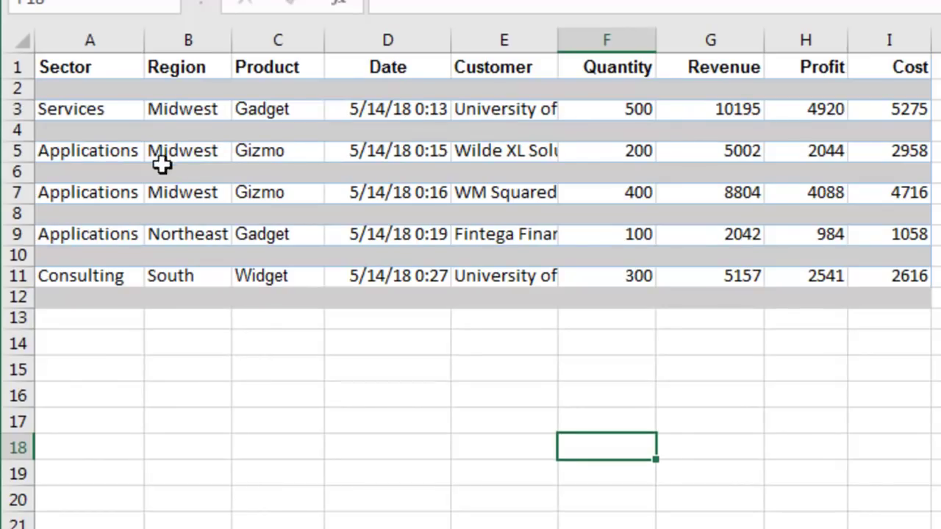
click(112, 155)
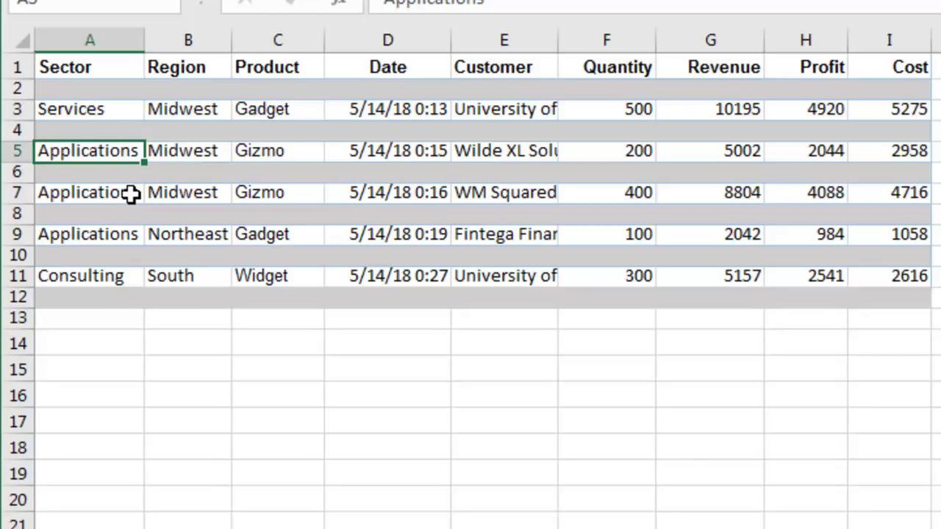
key(shift+Down)
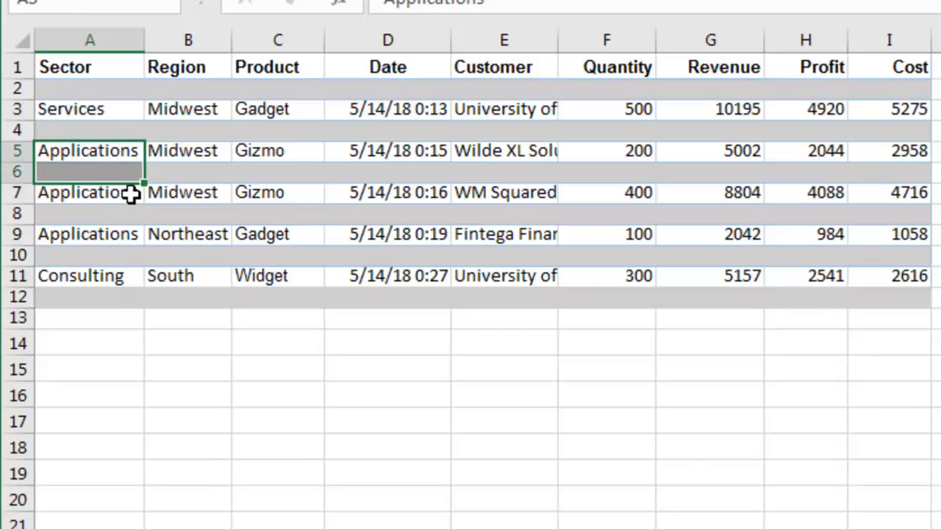
key(ctrl+shift+plus)
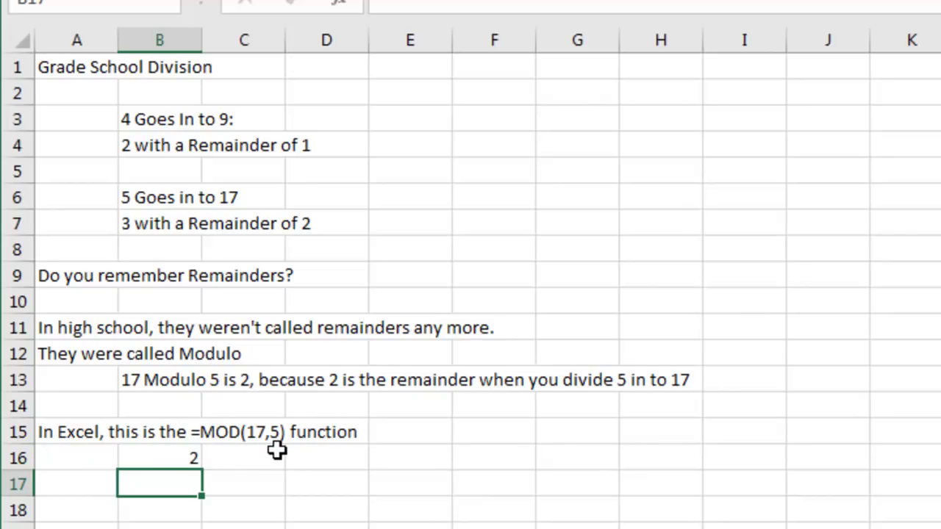
Step: Inspect the MOD formula in cell B16 of the grade school division sheet
click(173, 460)
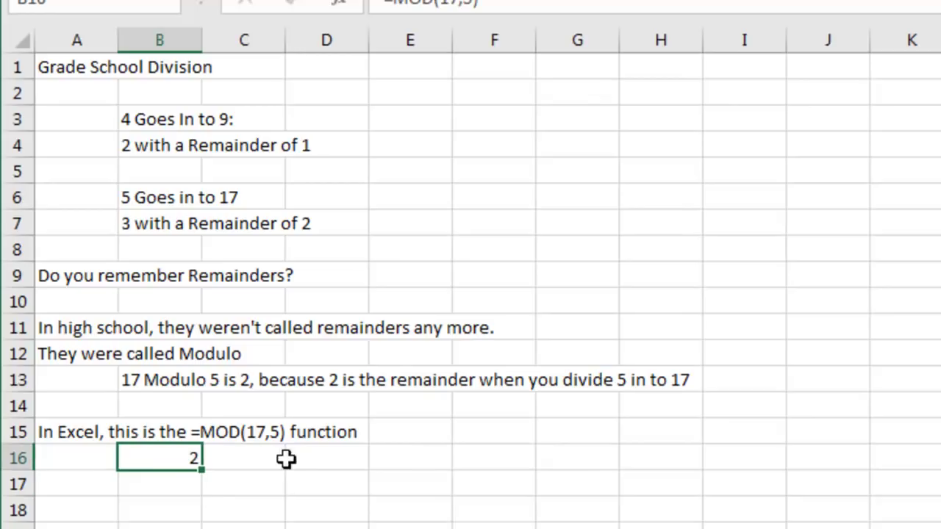
key(F2)
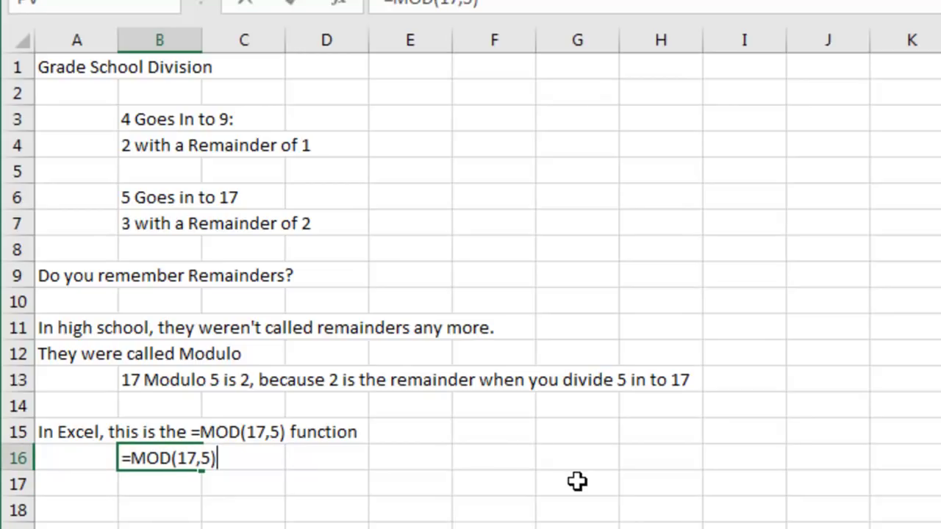
key(Return)
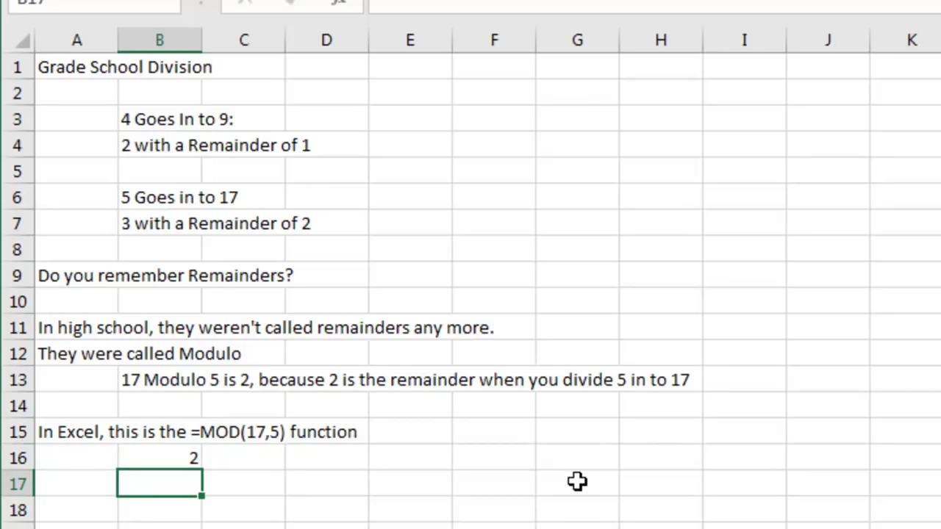
Step: On Sheet2, copy the =ROW() formula from B3 down through B12
key(ctrl+Page_Down)
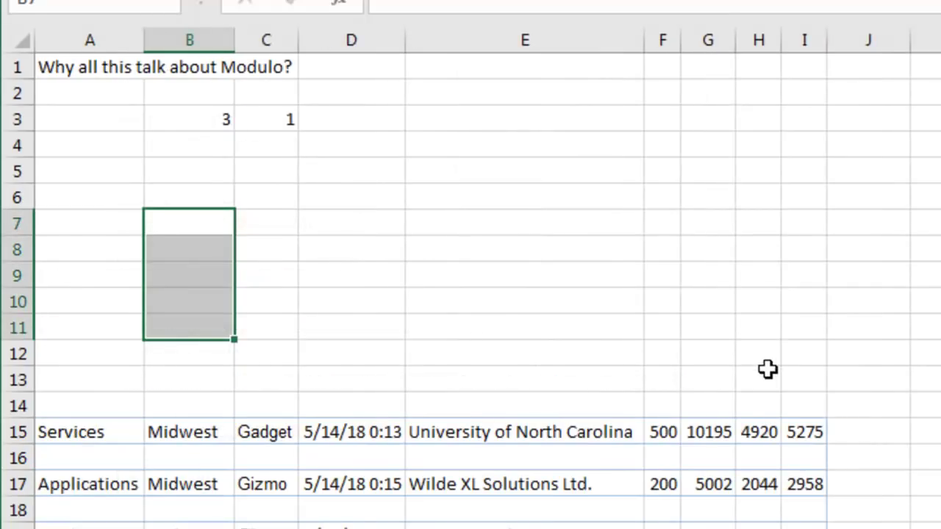
click(213, 120)
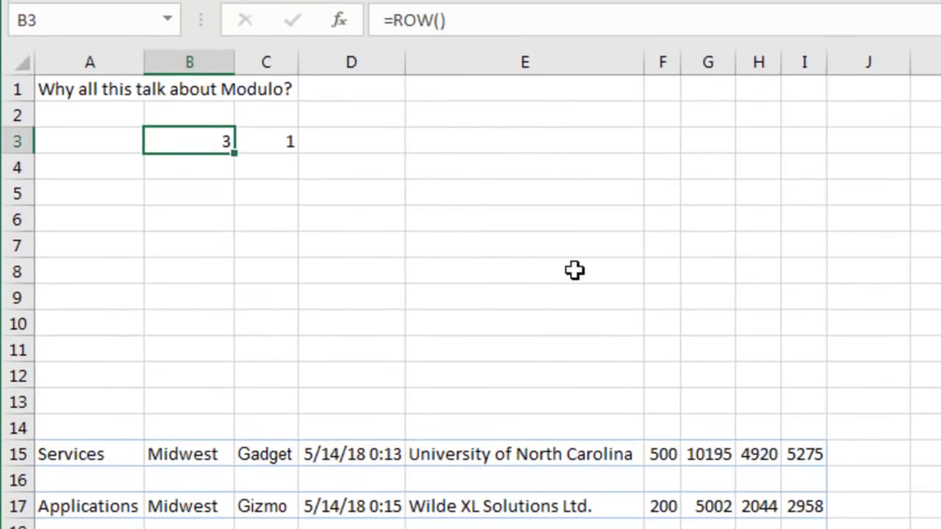
key(F2)
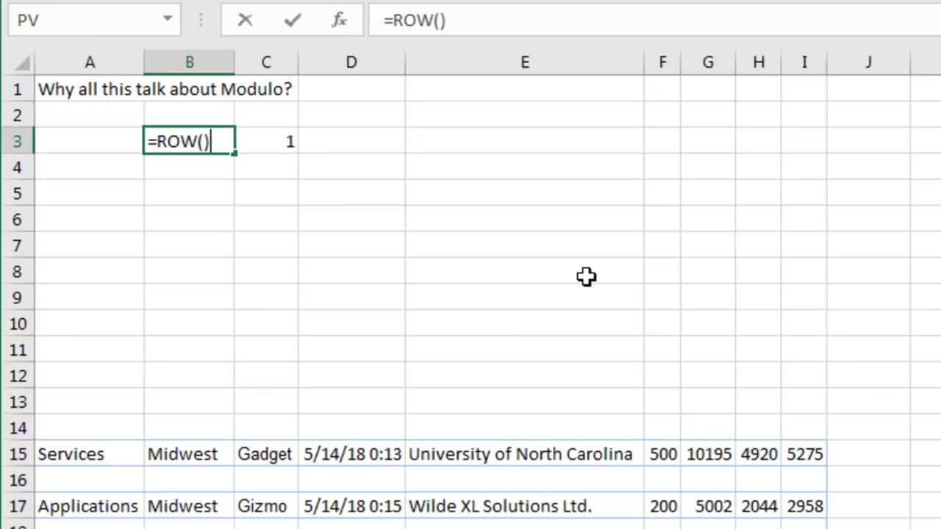
key(ctrl+Return)
drag(236, 152, 241, 378)
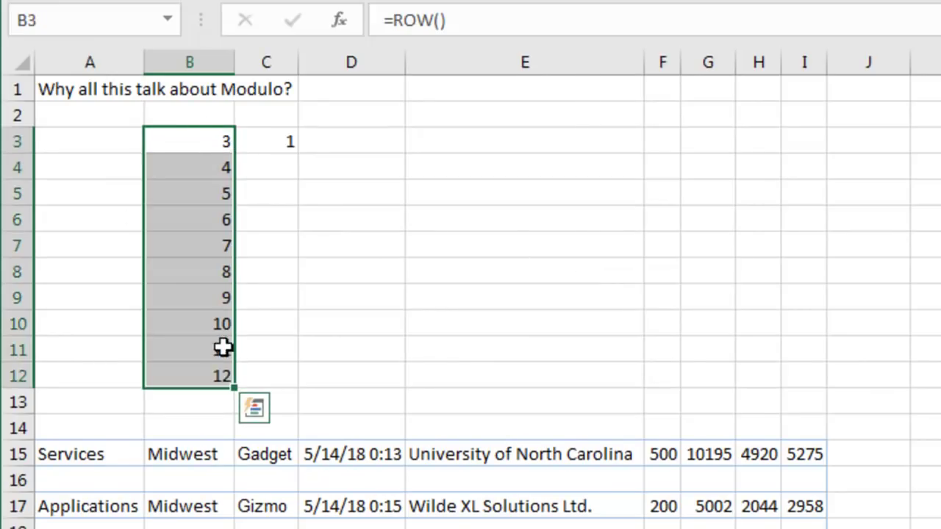
Step: Review the =MOD(B3,2) formula in C3 and copy it down through C12
click(282, 140)
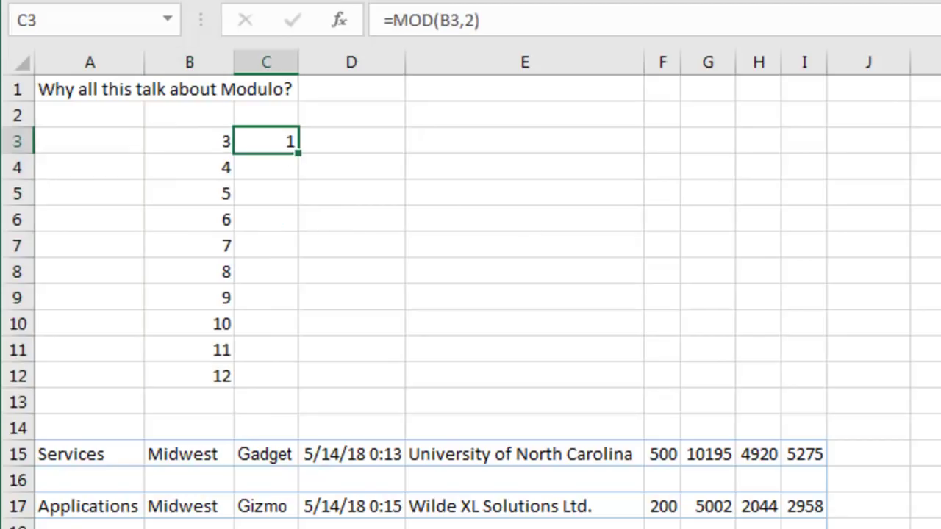
key(F2)
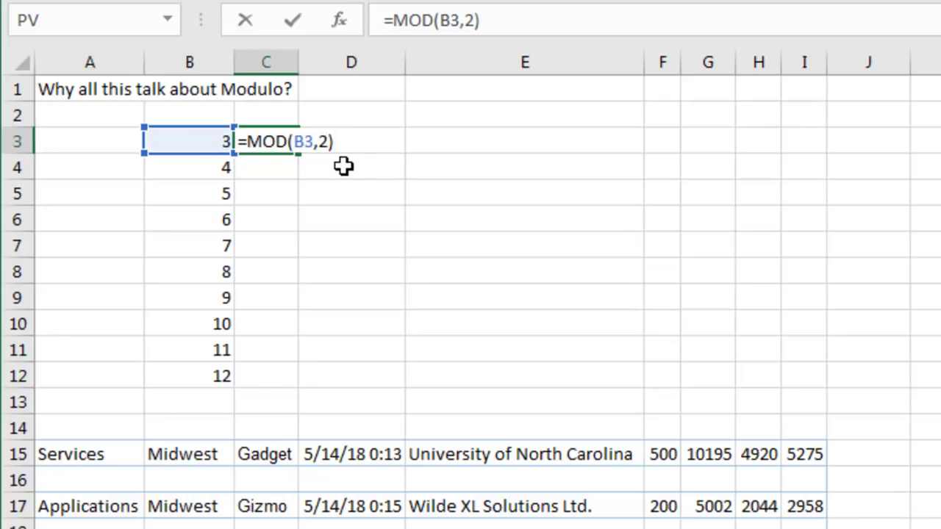
key(ctrl+Return)
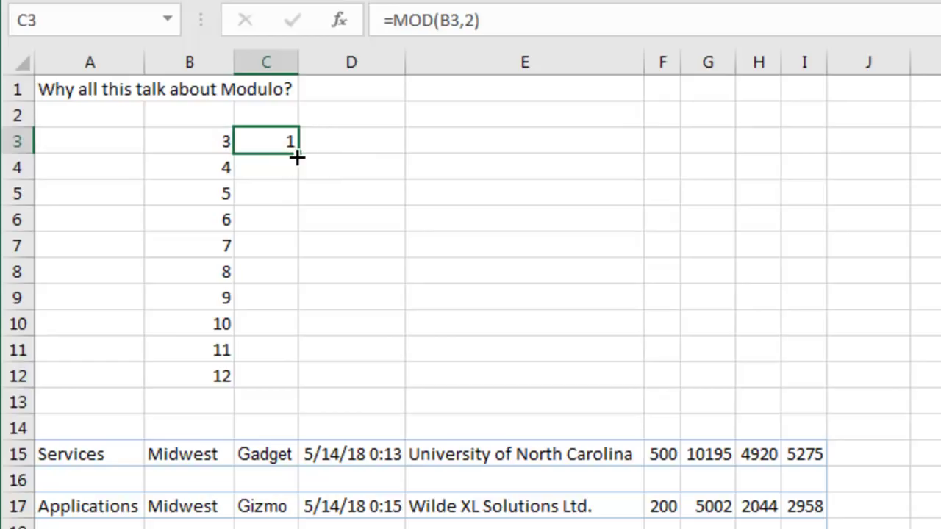
drag(298, 152, 284, 396)
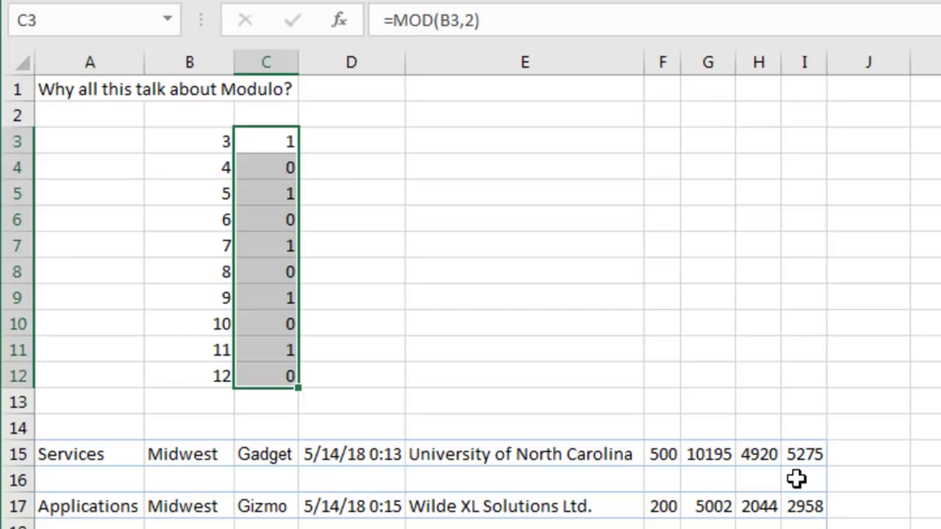
Step: Select the range A15:I37, covering the sales records and the blank rows beneath them
click(57, 478)
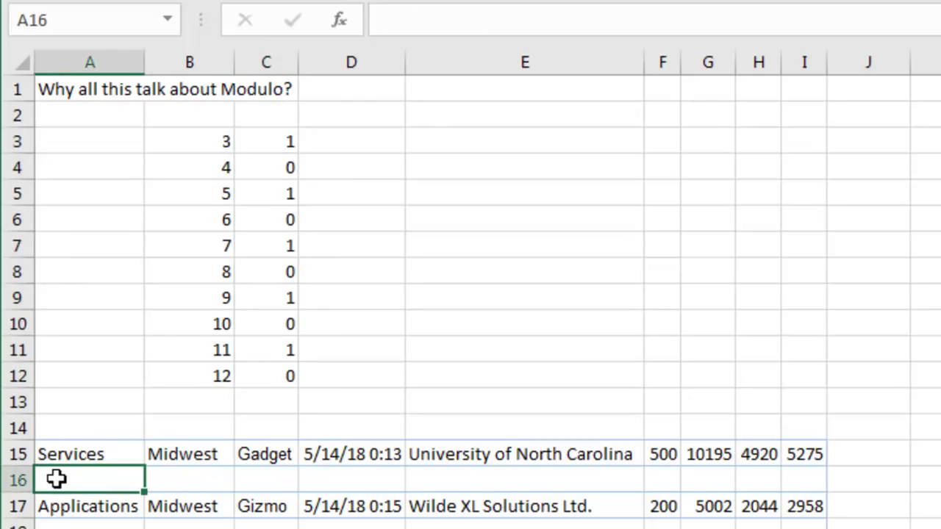
key(Up)
key(shift+Right)
key(shift+Right)
key(shift+Right)
key(shift+Right)
key(shift+Right)
key(shift+Right)
key(shift+Right)
key(shift+Right)
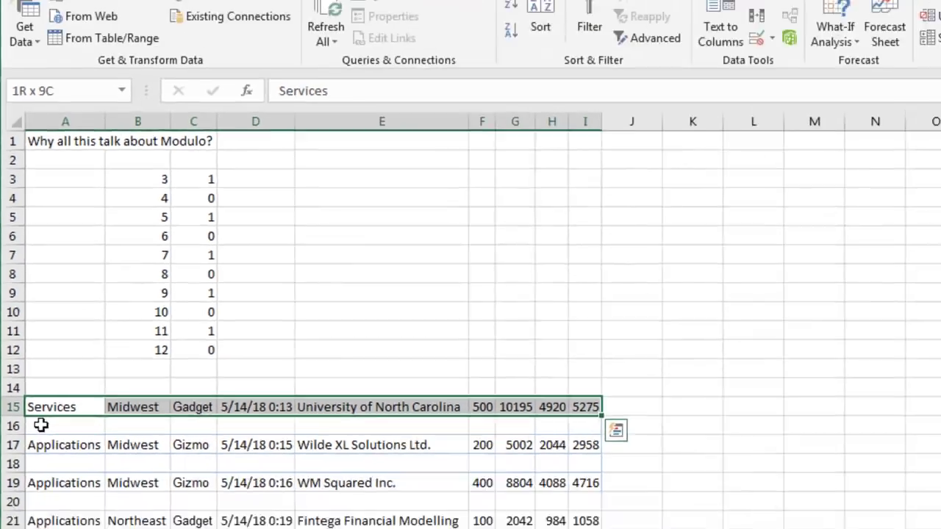
key(shift+Page_Down)
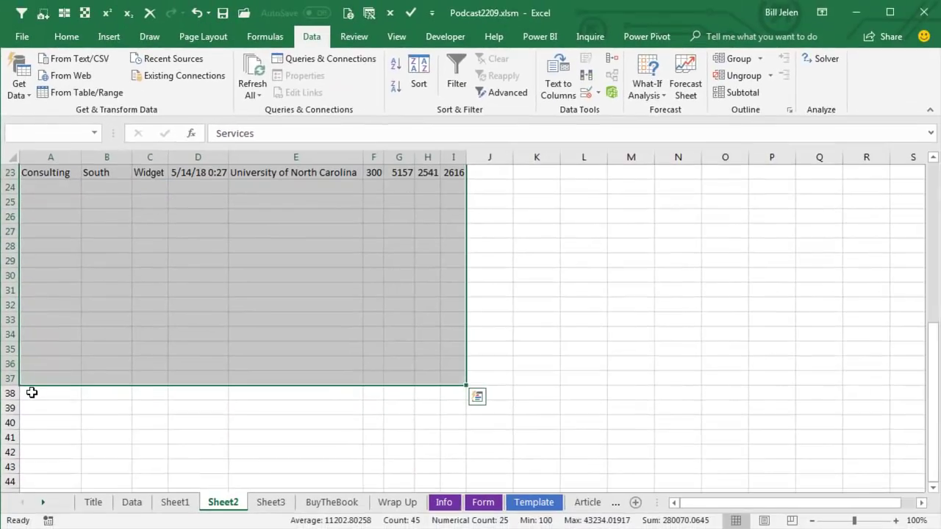
scroll(106, 228, up, 4)
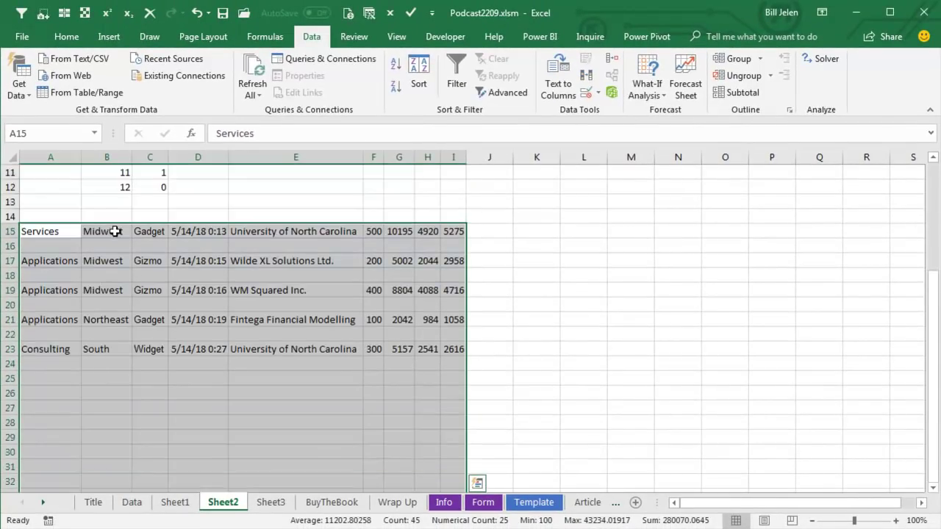
Step: Start a new conditional formatting rule for the selected range that uses the formula =MOD(ROW(),2)=0
click(66, 36)
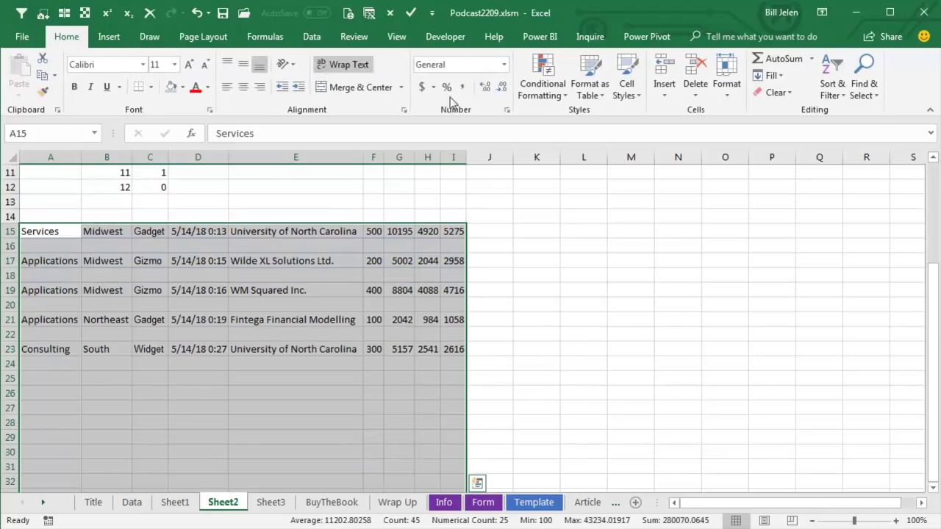
click(539, 94)
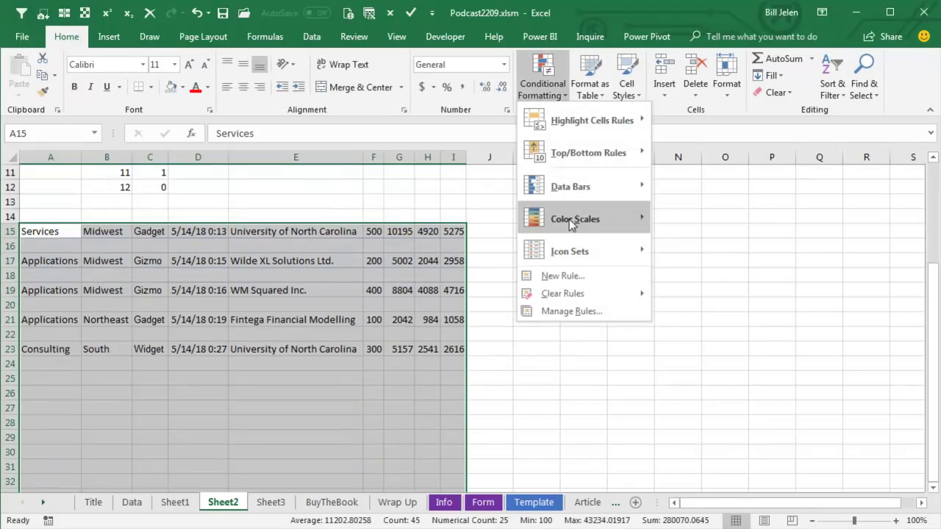
click(563, 277)
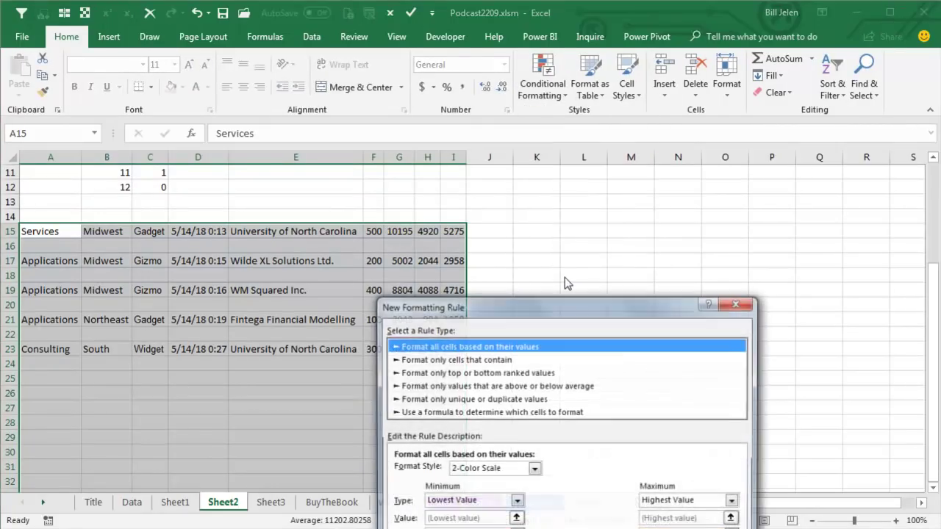
click(472, 413)
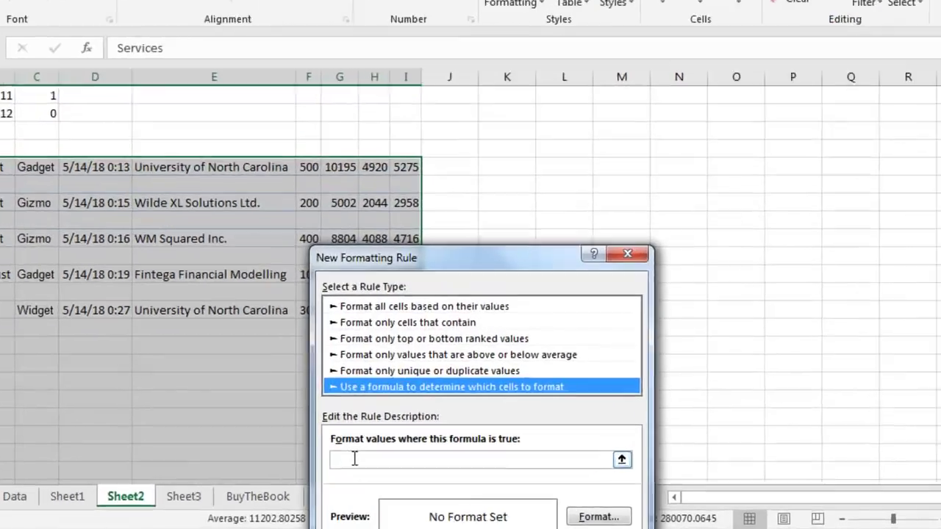
click(412, 472)
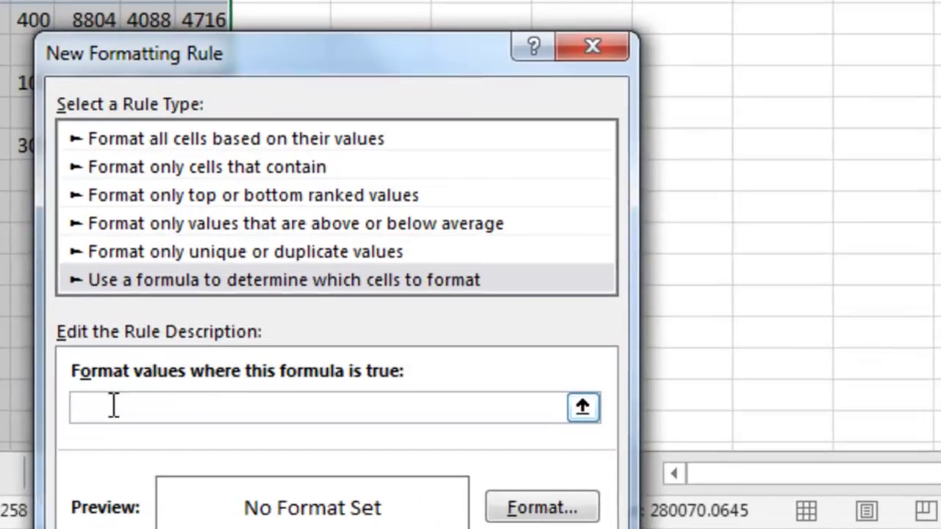
text(=MOD)
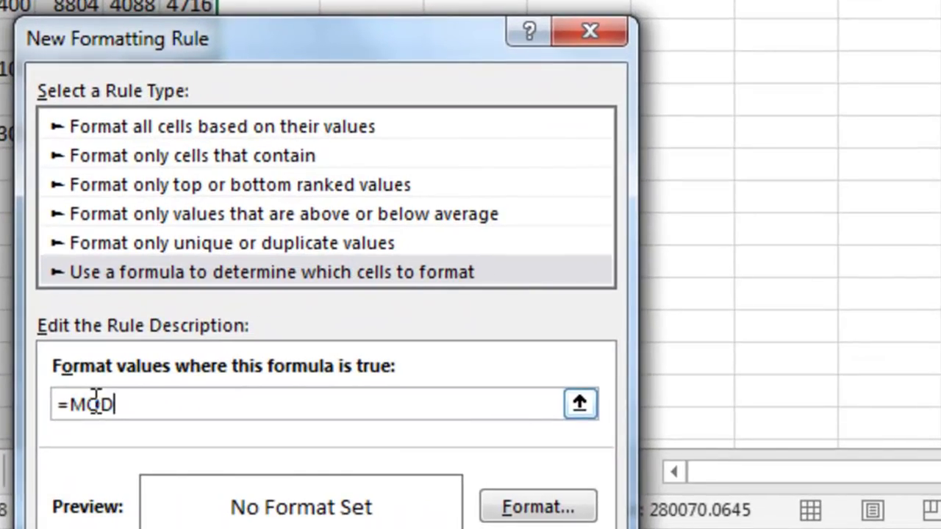
text((ROW(),2))
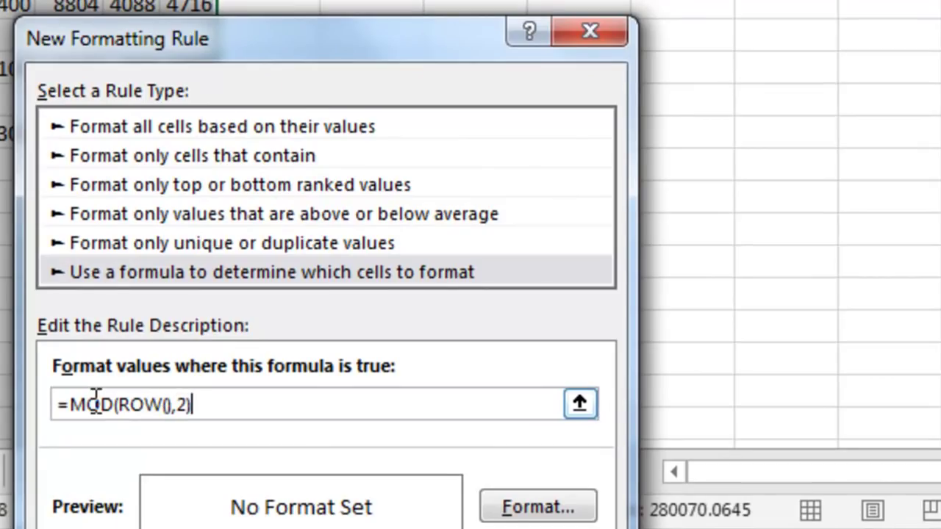
text(=0)
drag(350, 47, 336, 0)
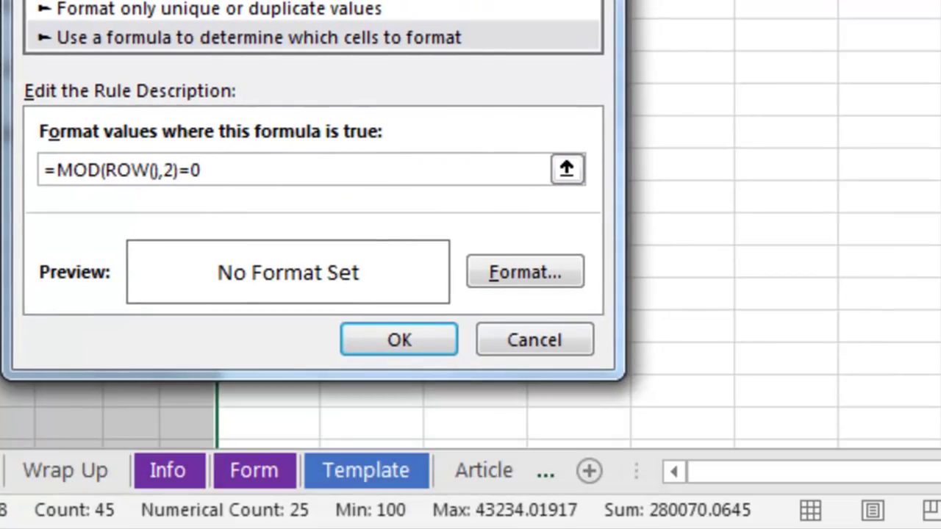
Step: Give the rule a medium-light gray background fill and apply it to the selected range
click(523, 266)
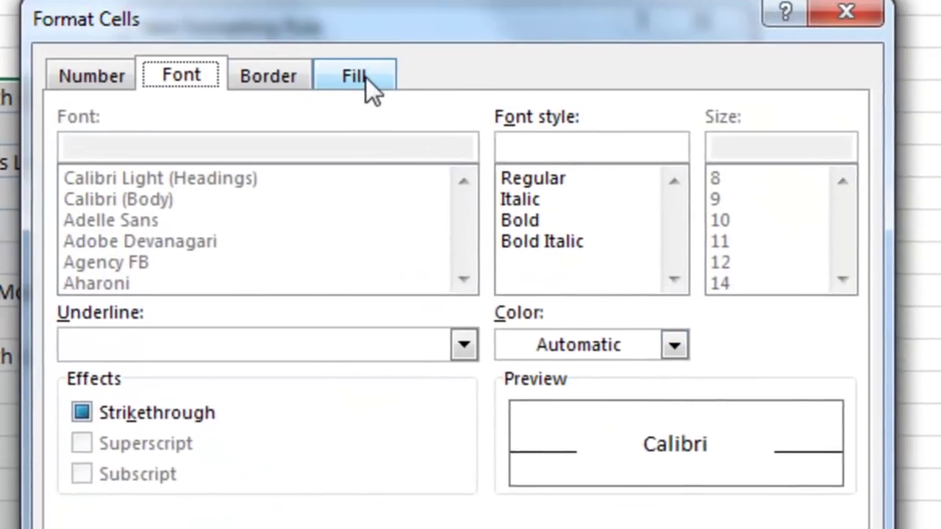
click(364, 82)
click(87, 303)
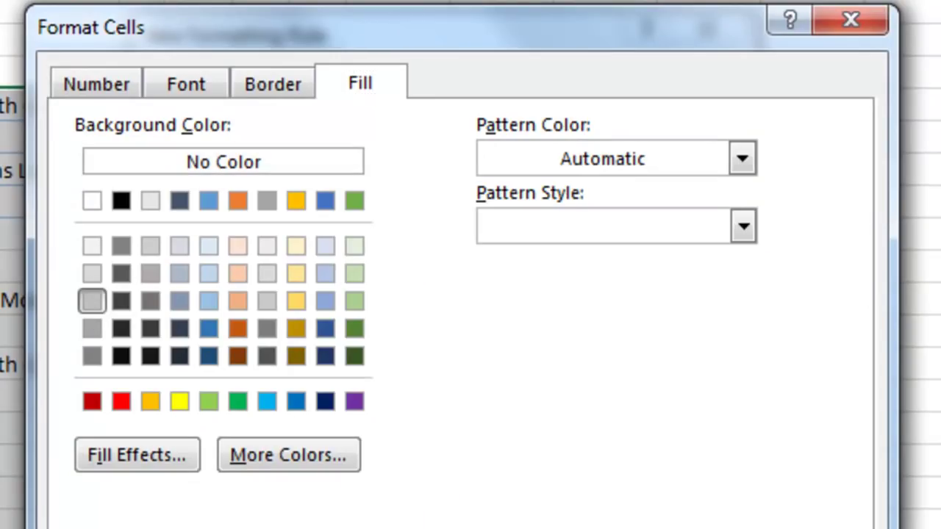
key(Return)
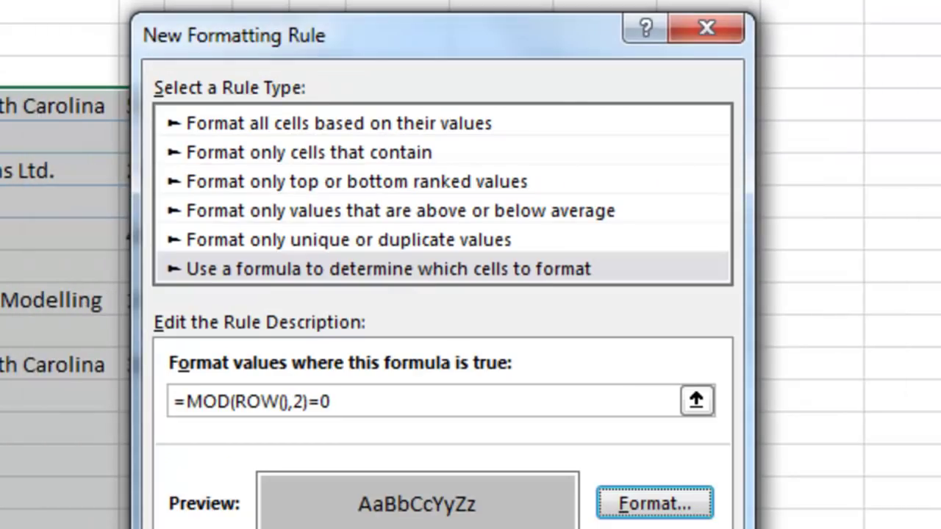
key(Return)
click(590, 416)
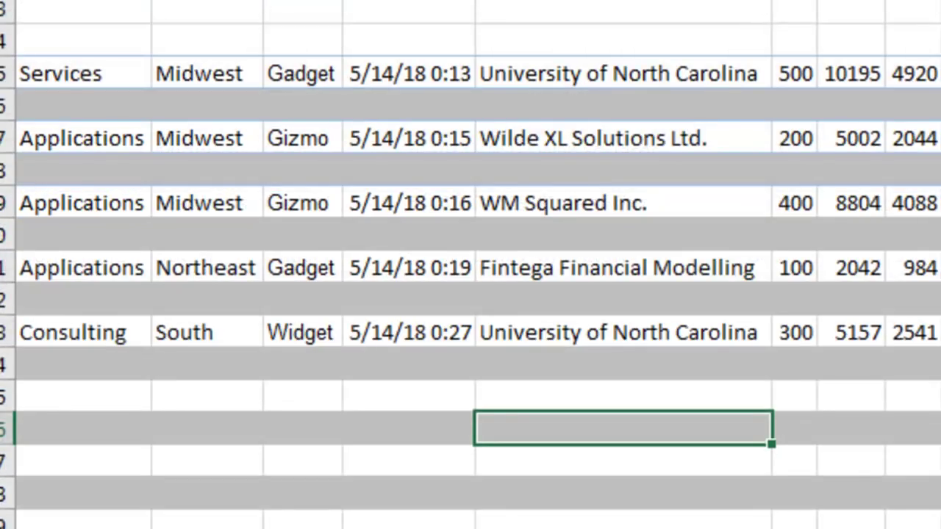
Step: Insert two sheet rows at rows 21 and 22, above the Applications record for the Northeast region
click(82, 267)
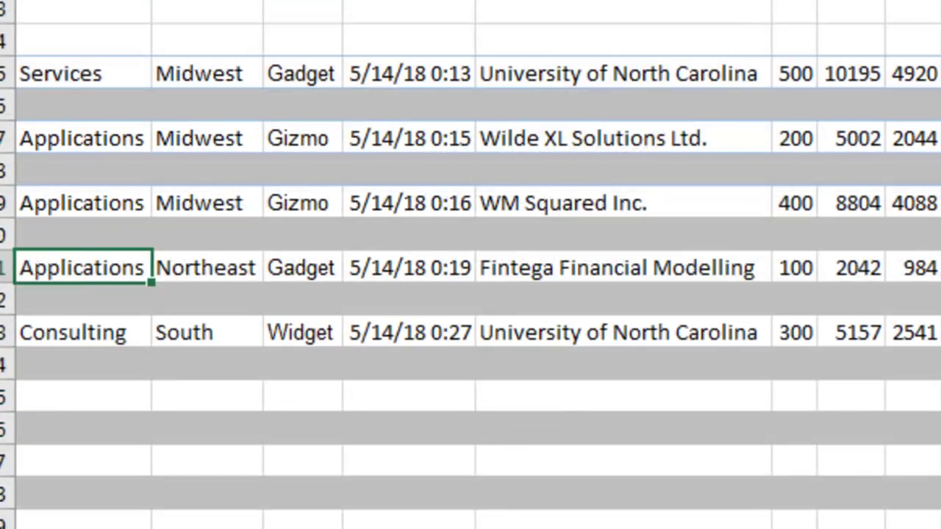
key(shift+Down)
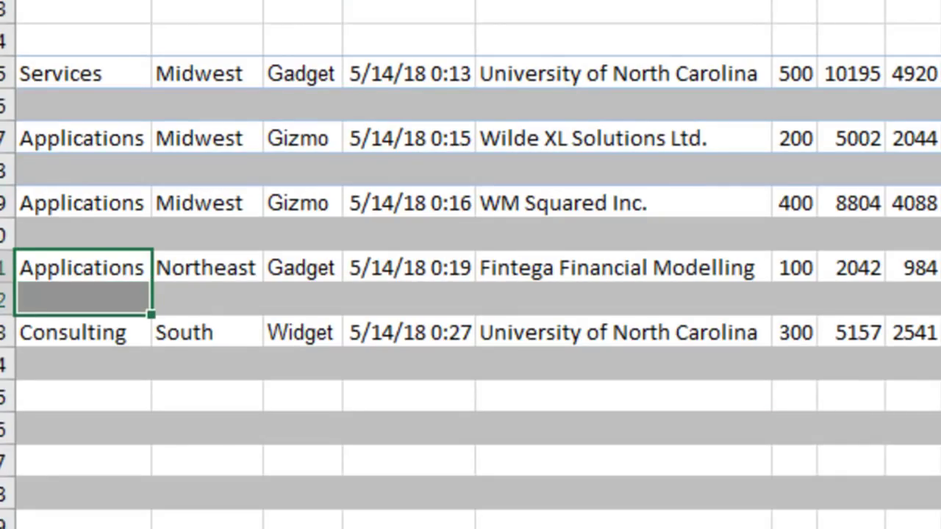
key(alt+h)
key(i)
key(r)
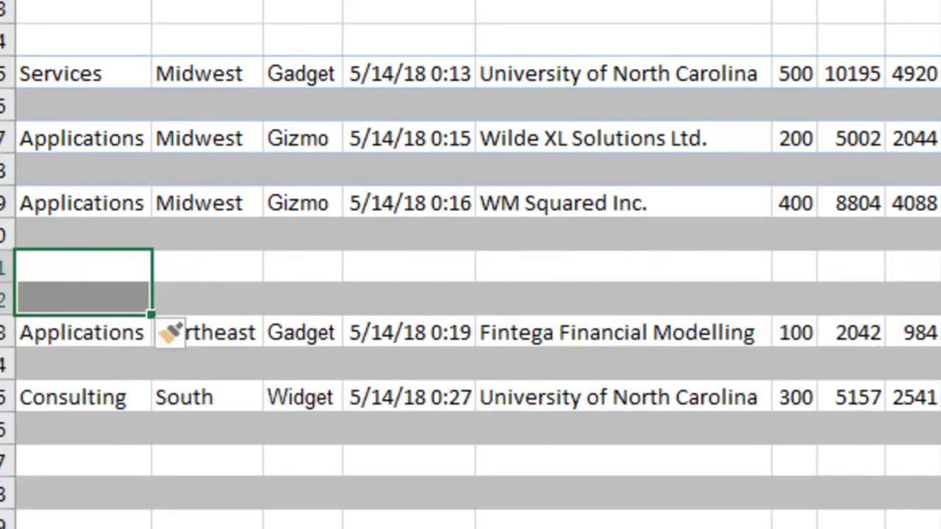
click(82, 234)
click(82, 266)
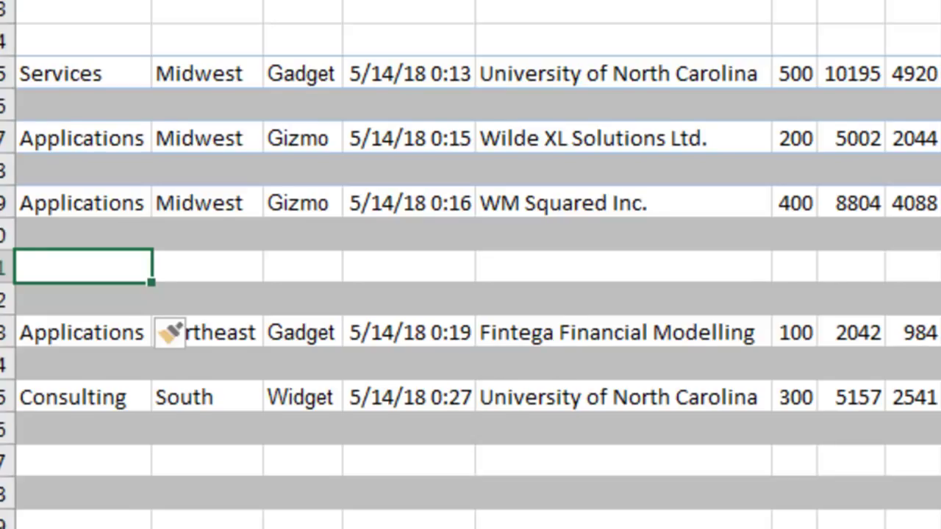
Step: Repeat the two-row insertion at rows 20 and 21, directly below the WM Squared Inc. record
key(Up)
key(shift+Down)
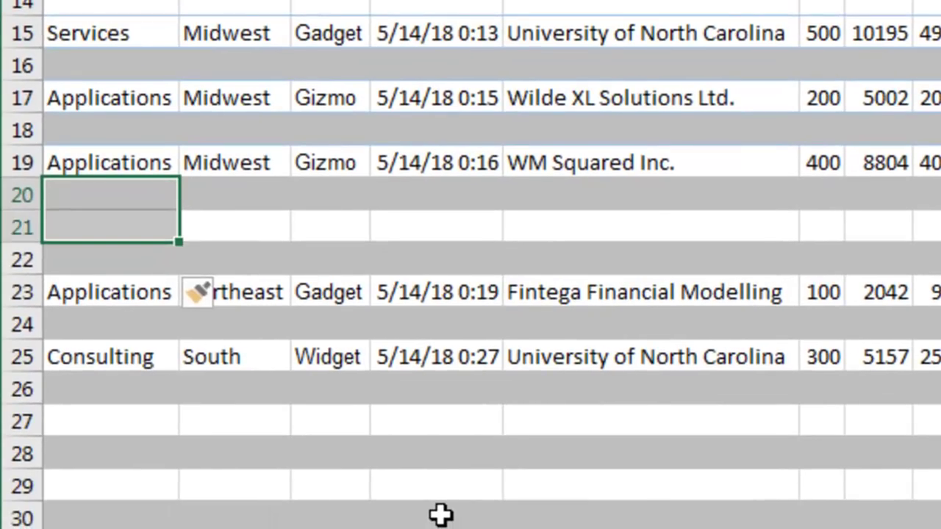
key(F4)
key(Down)
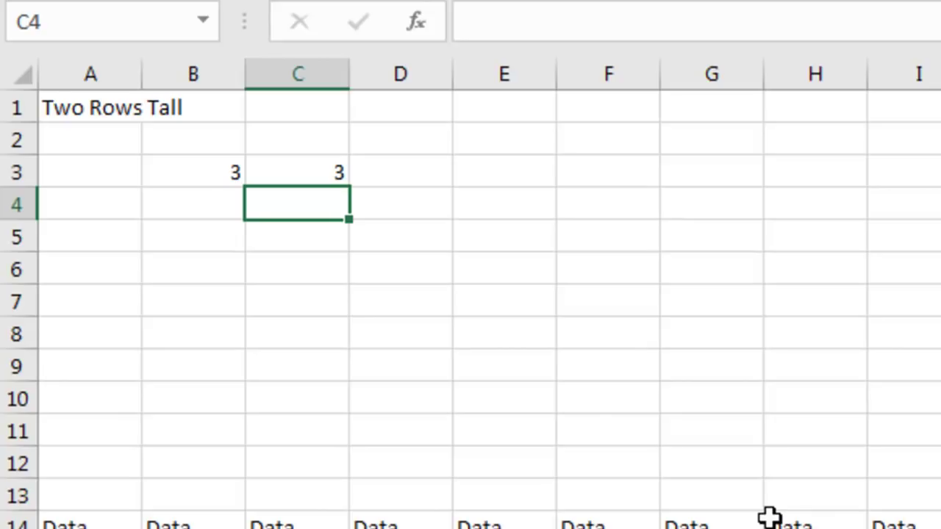
Step: Review the formulas =ROW() in B3 and =MOD(B3,4) in C3, and fill both down through row 12
click(205, 167)
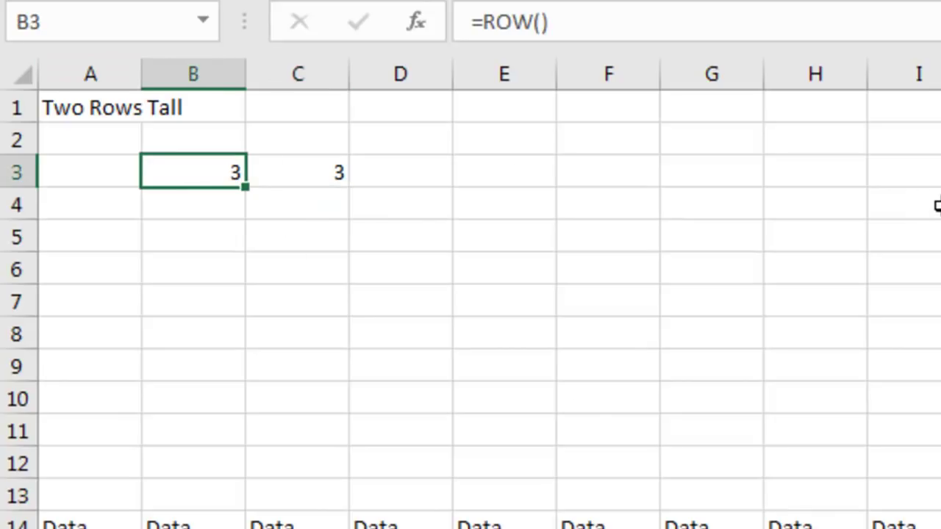
click(339, 172)
key(F2)
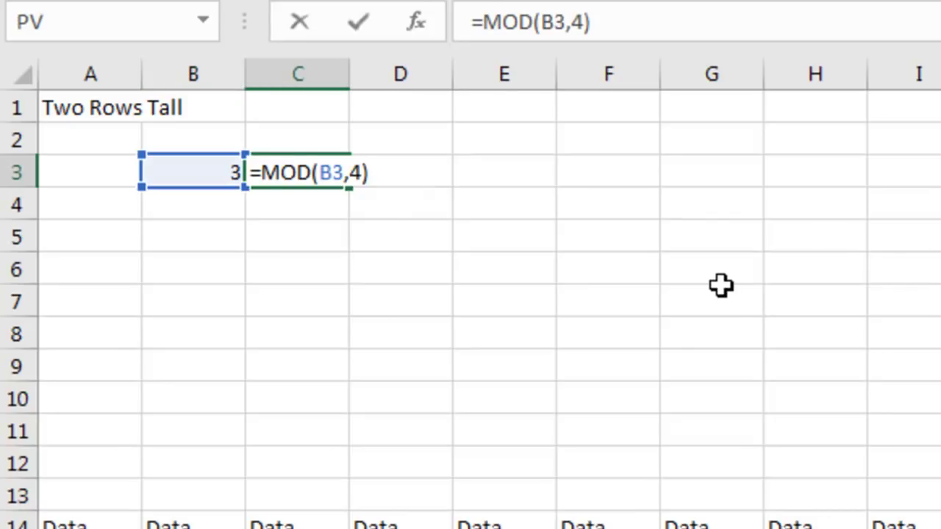
key(ctrl+Return)
drag(199, 175, 295, 177)
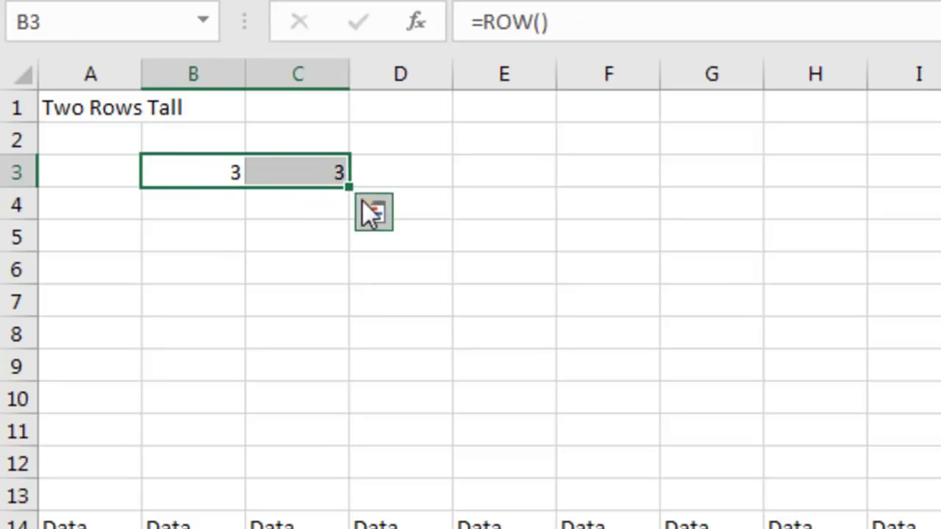
drag(350, 188, 360, 476)
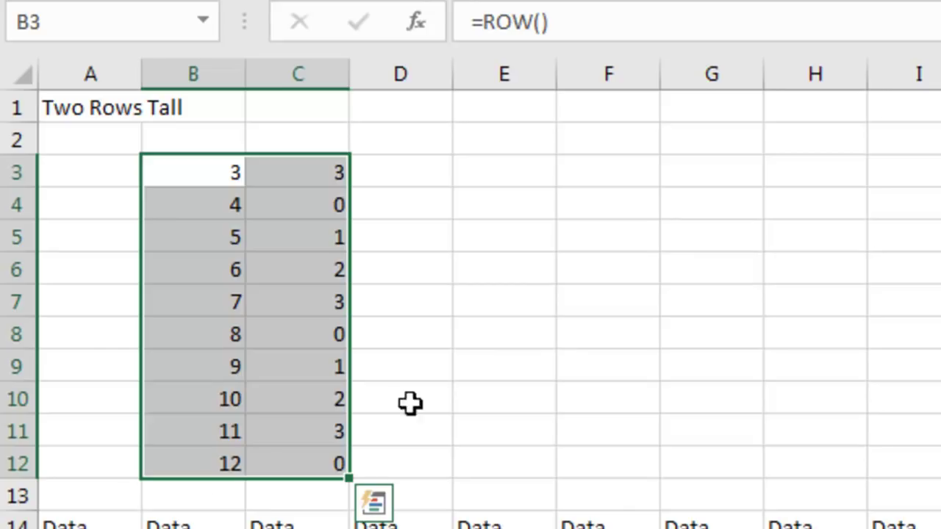
Step: Create a conditional formatting rule for the data block A14:J24 that uses the formula =MOD(ROW(),4)<2
click(78, 525)
key(ctrl+a)
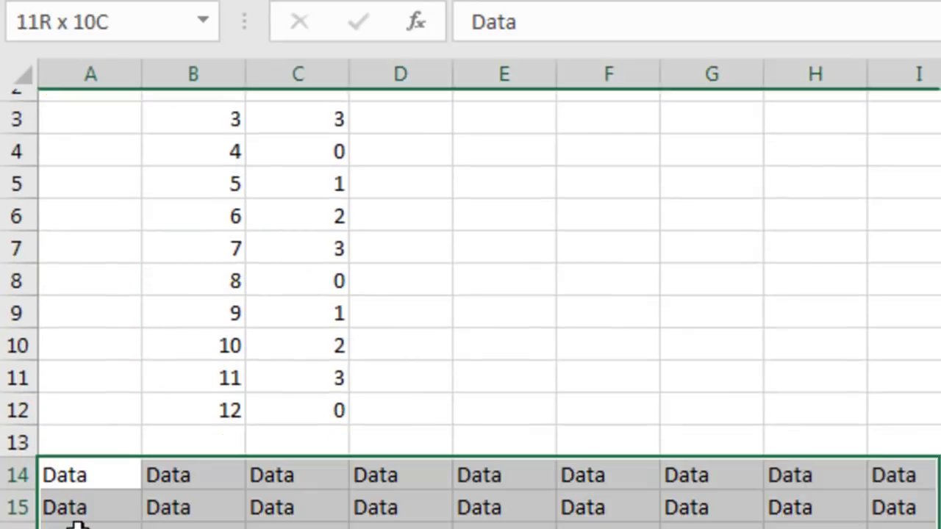
key(alt+h)
key(l)
key(r)
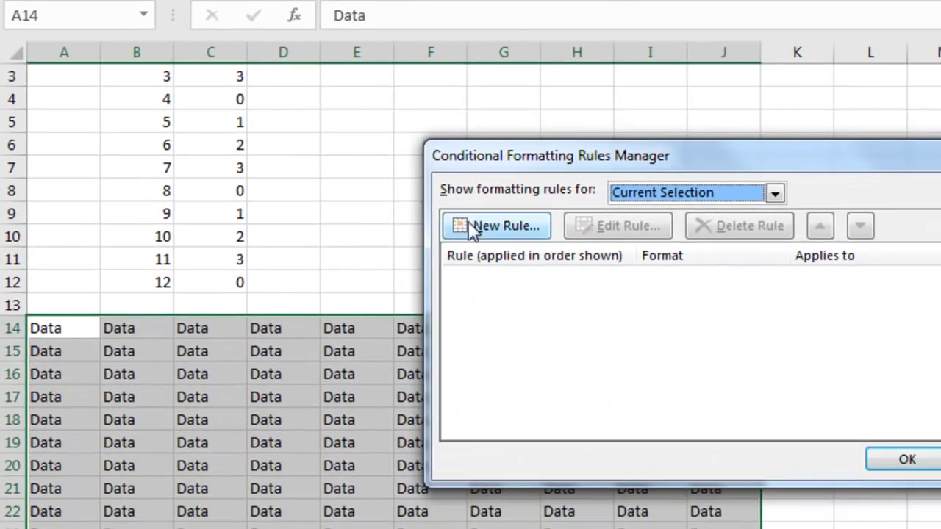
click(470, 227)
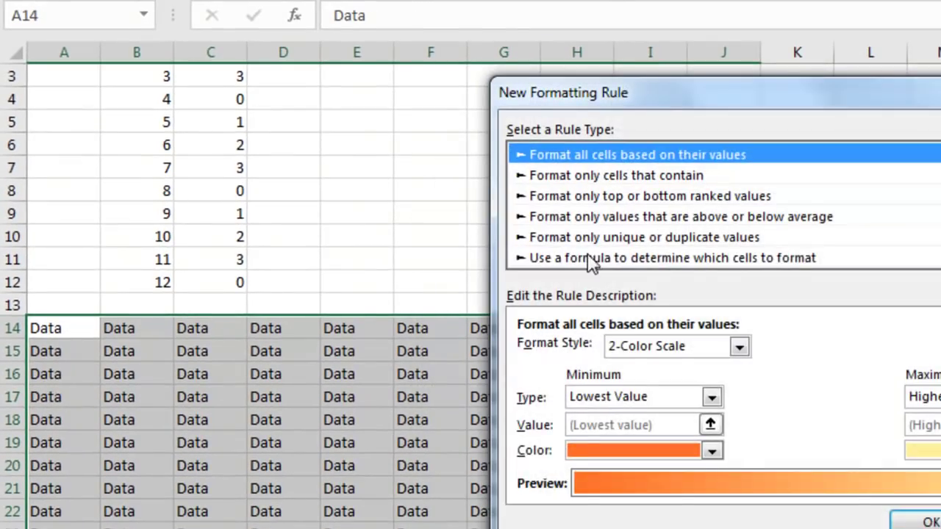
click(594, 258)
click(553, 351)
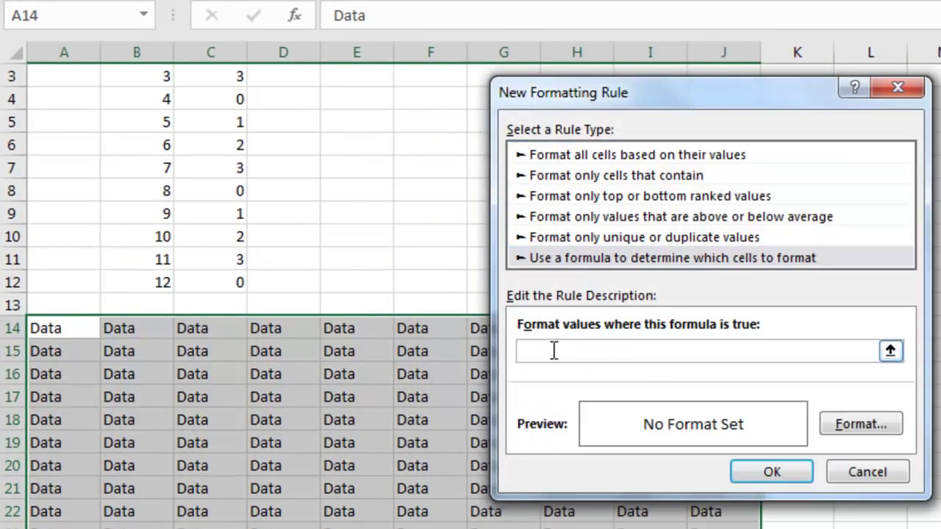
text(=MOD(ROW)
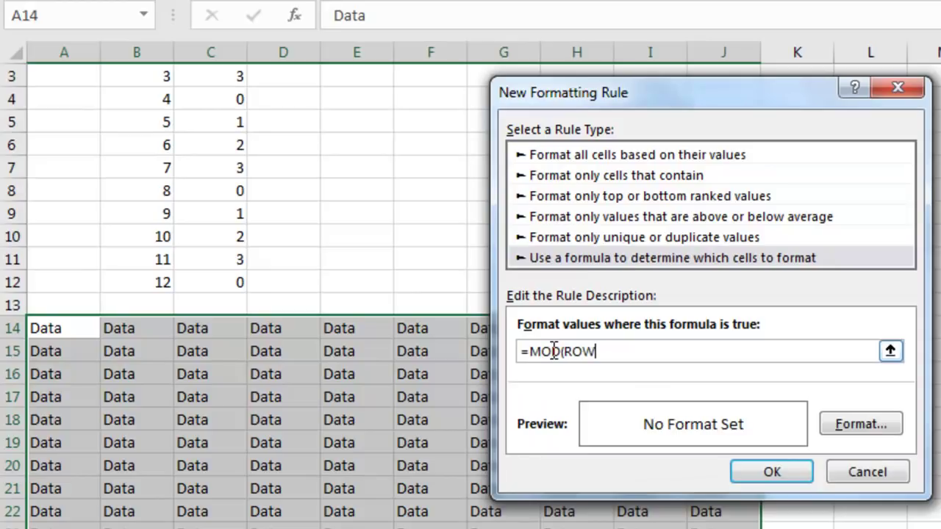
text((),4)<2)
Step: Give the rule a medium-light green background fill and apply it to the data block
click(839, 424)
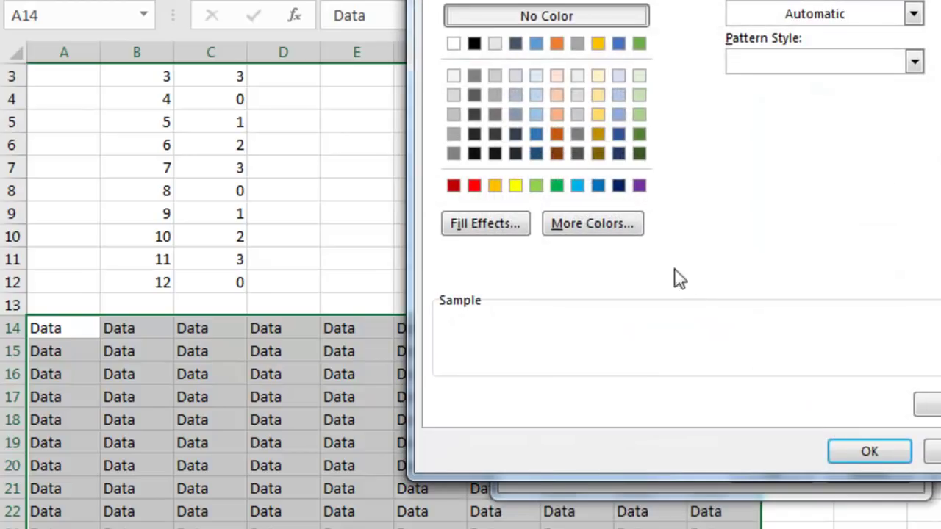
click(639, 115)
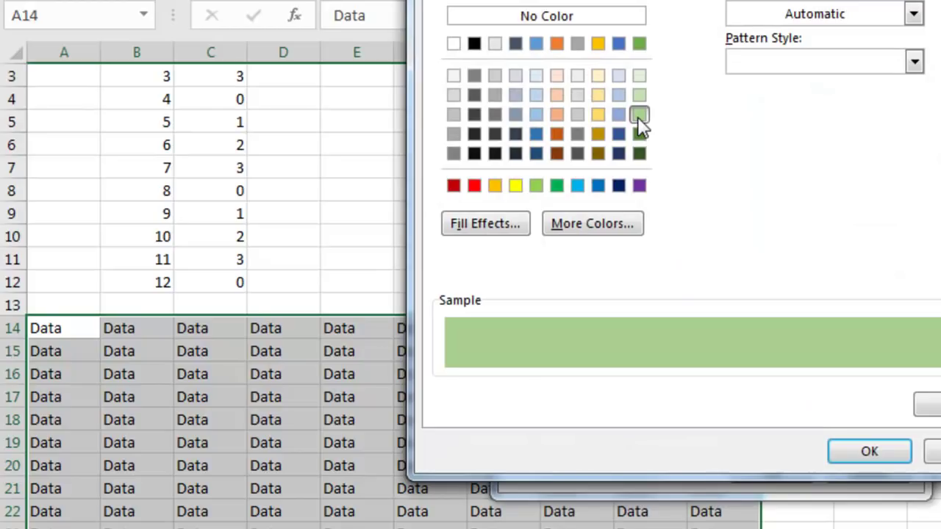
click(872, 449)
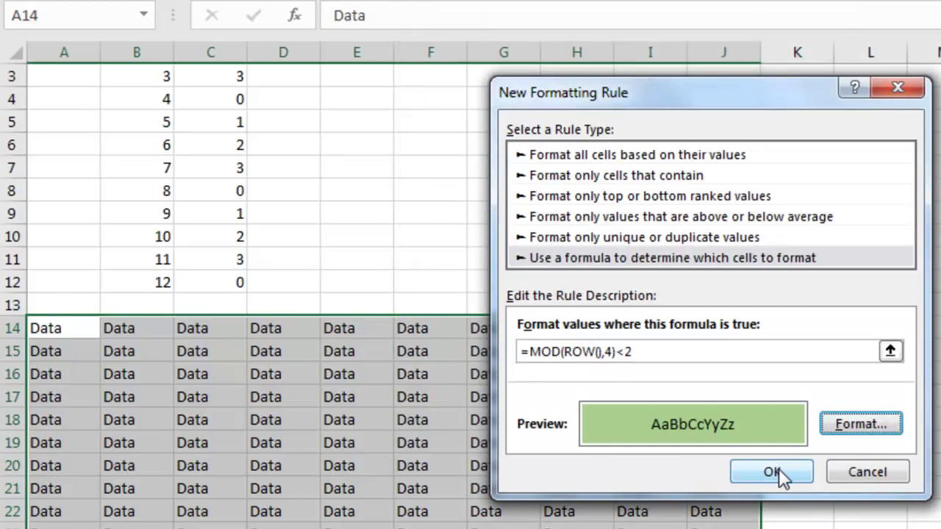
click(772, 474)
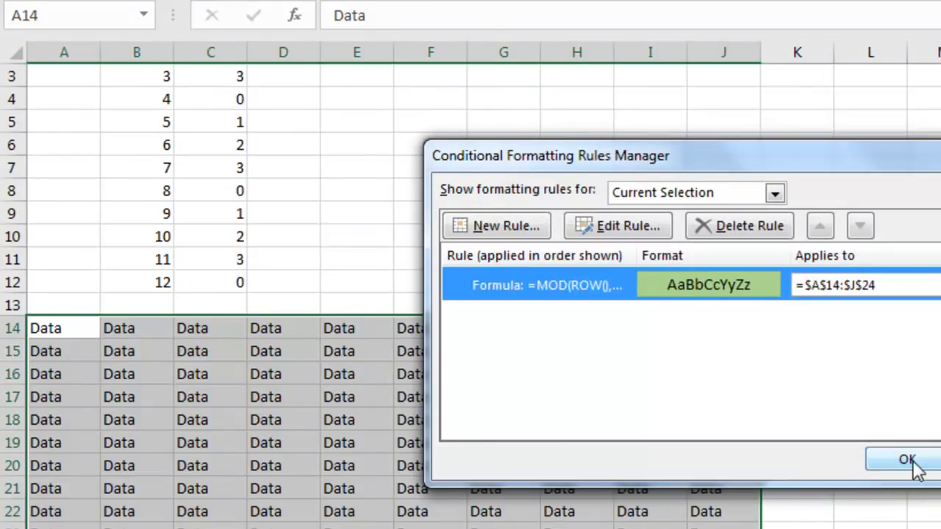
click(912, 460)
scroll(463, 392, down, 2)
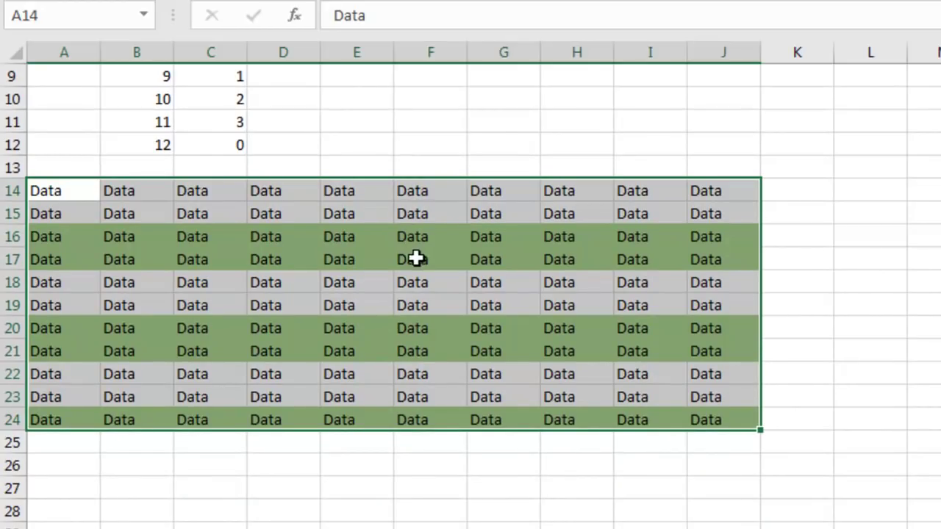
Step: Select seven cells down column C starting at C19 and insert at that selection within the banded data block
click(221, 301)
key(shift+Down)
key(shift+Down)
key(shift+Down)
key(shift+Down)
key(shift+Down)
key(shift+Down)
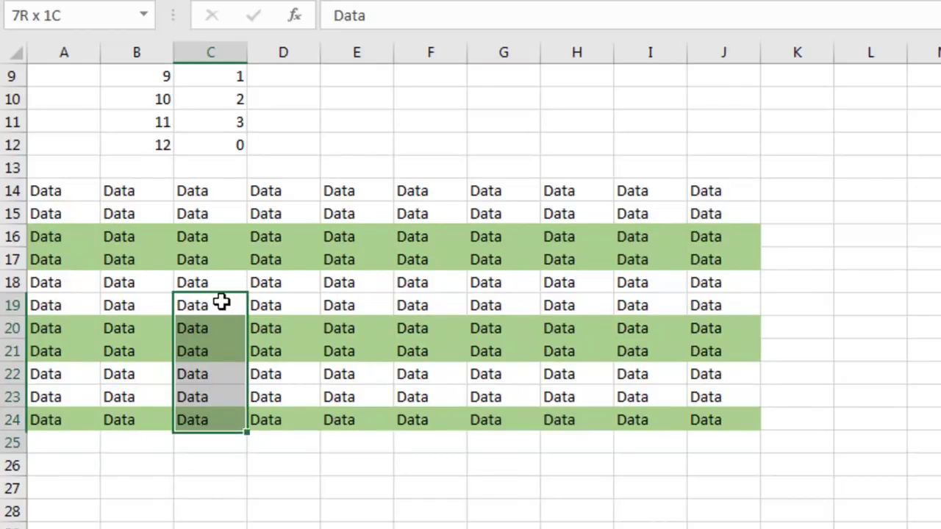
key(ctrl+shift+plus)
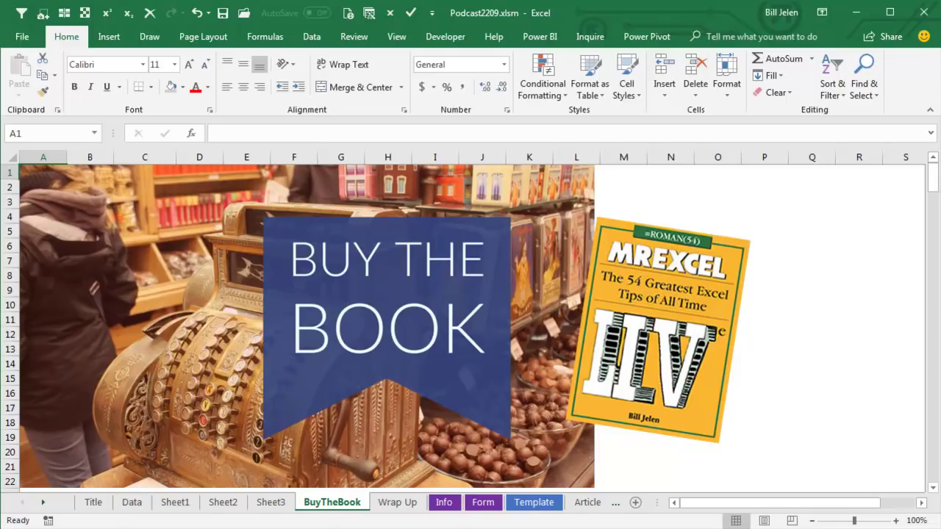
Step: Switch to the Wrap Up sheet to review the episode's topics
key(ctrl+Page_Down)
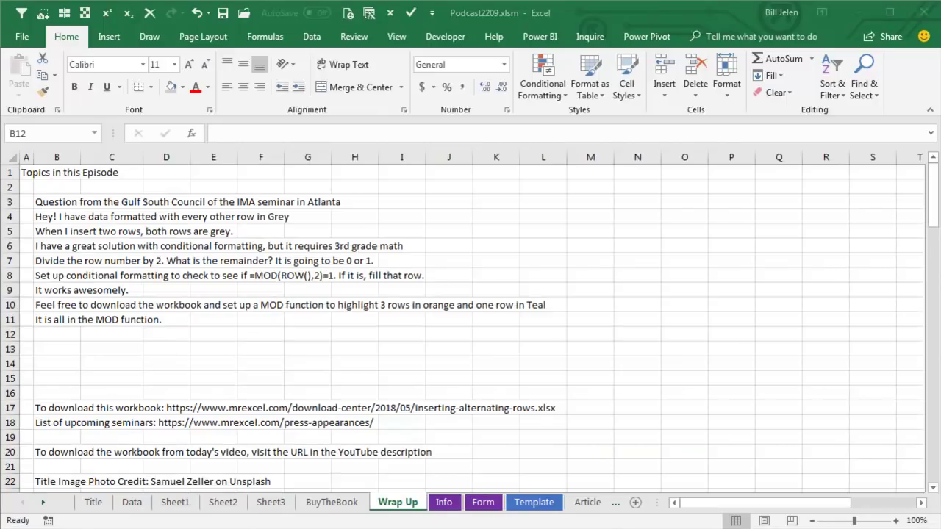